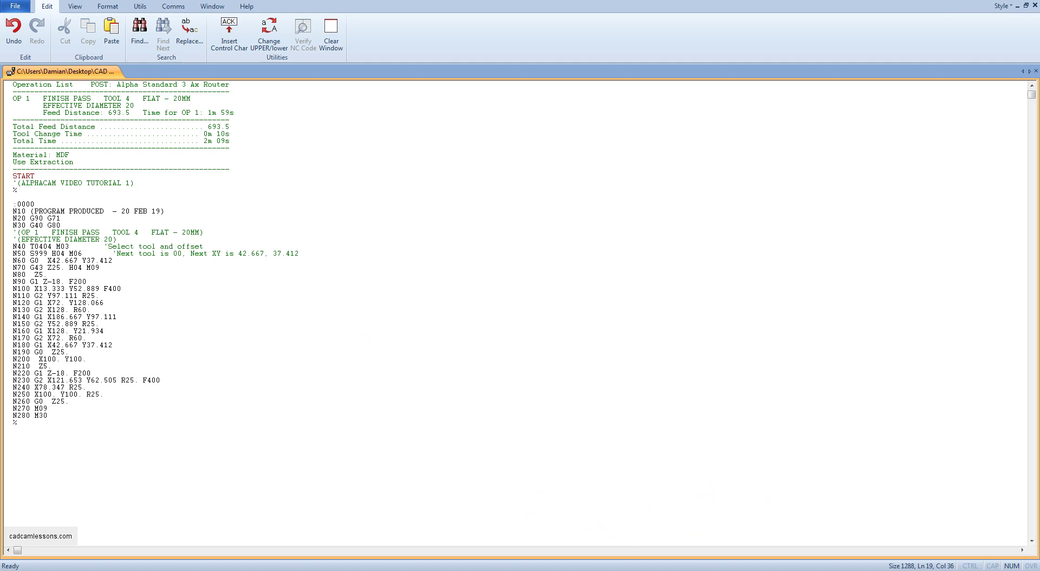
click(27, 215)
drag(26, 211, 12, 218)
click(19, 212)
click(49, 193)
double_click(22, 218)
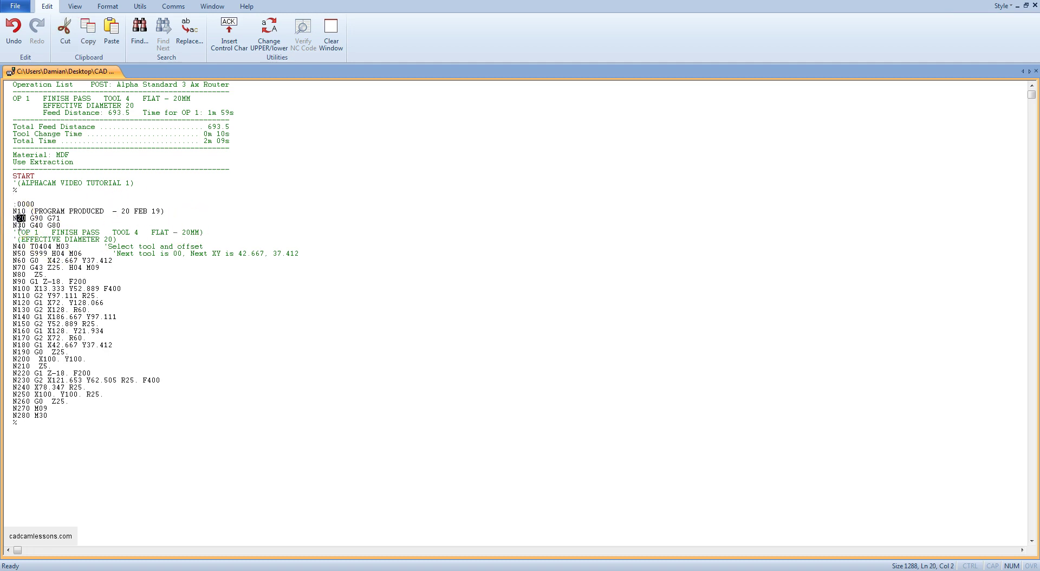
double_click(21, 226)
double_click(37, 217)
double_click(37, 225)
double_click(54, 225)
drag(46, 218, 63, 218)
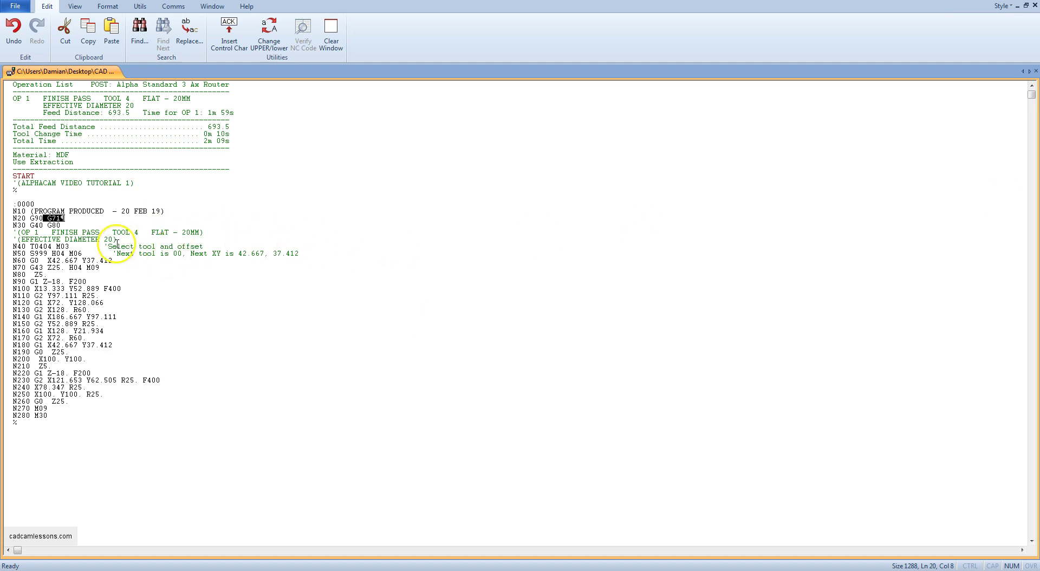
click(60, 224)
drag(60, 224, 12, 217)
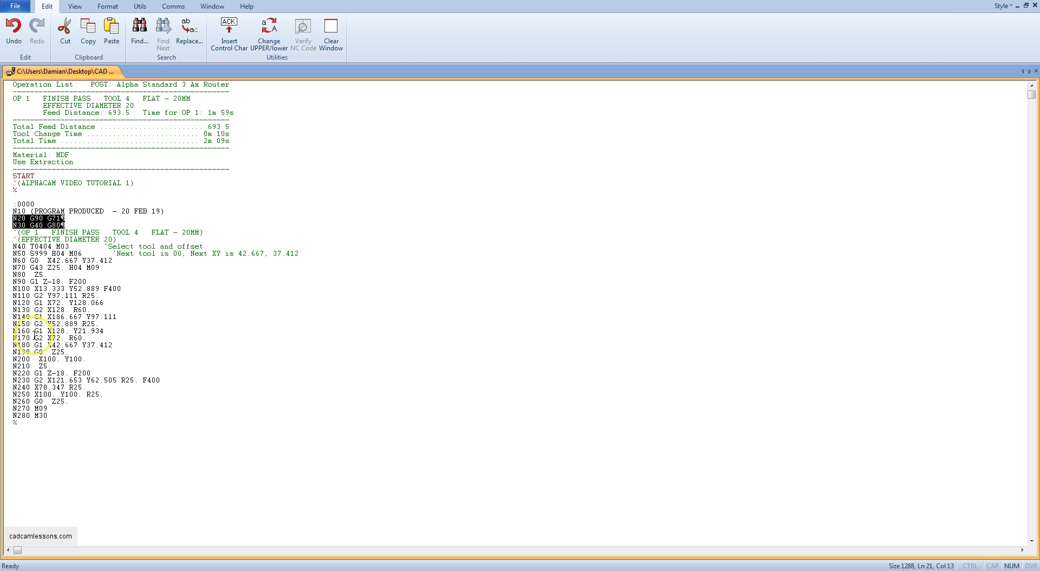
drag(26, 247, 17, 247)
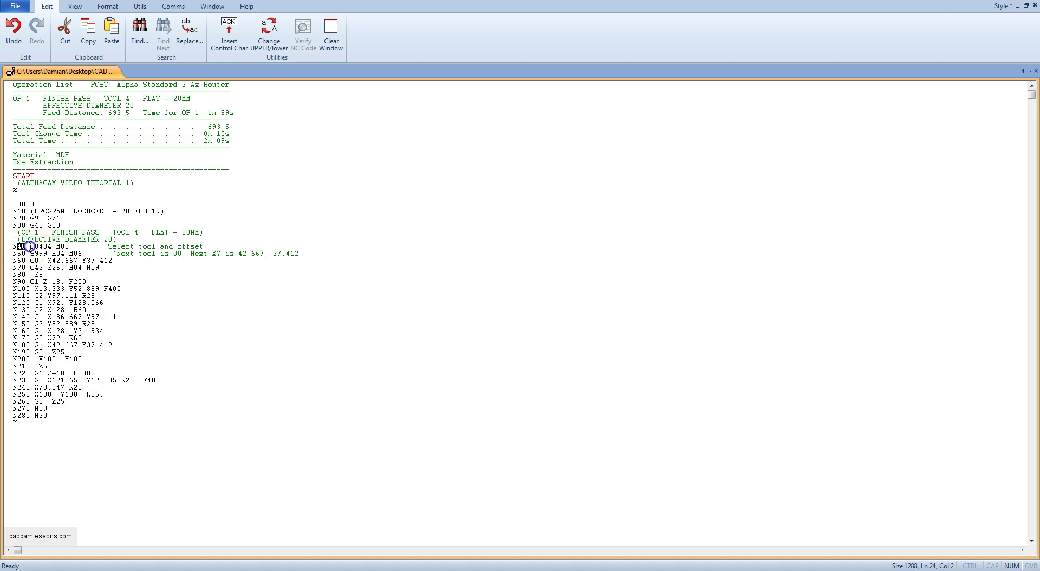
drag(29, 246, 43, 247)
drag(43, 246, 52, 246)
drag(56, 246, 69, 247)
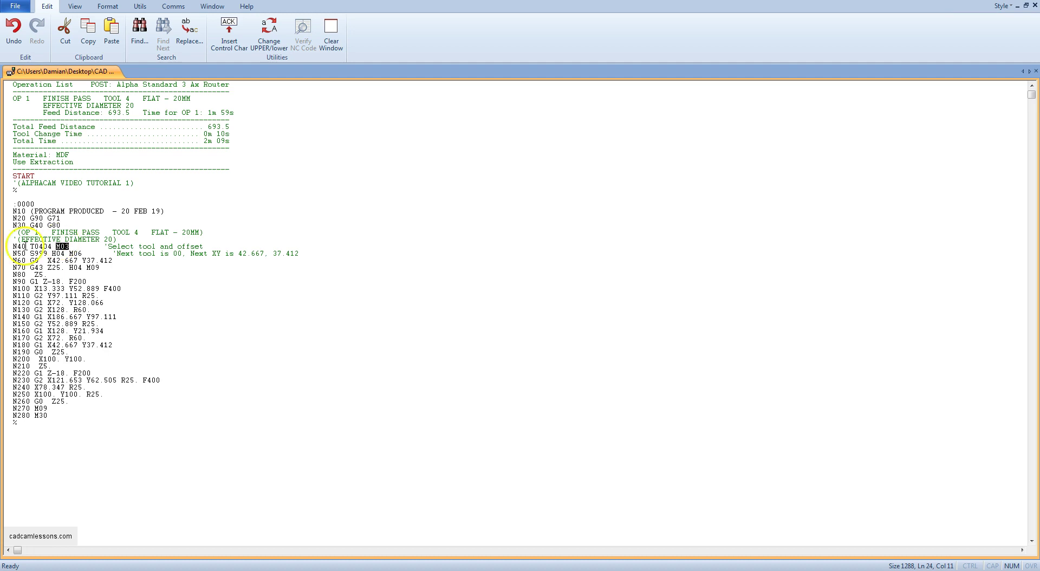
drag(18, 253, 25, 253)
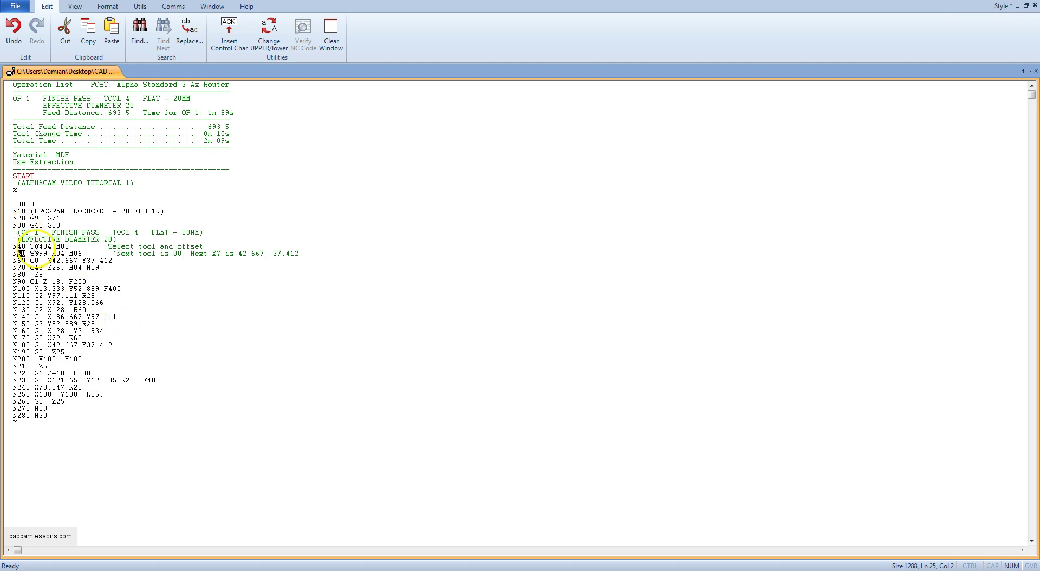
drag(34, 252, 50, 253)
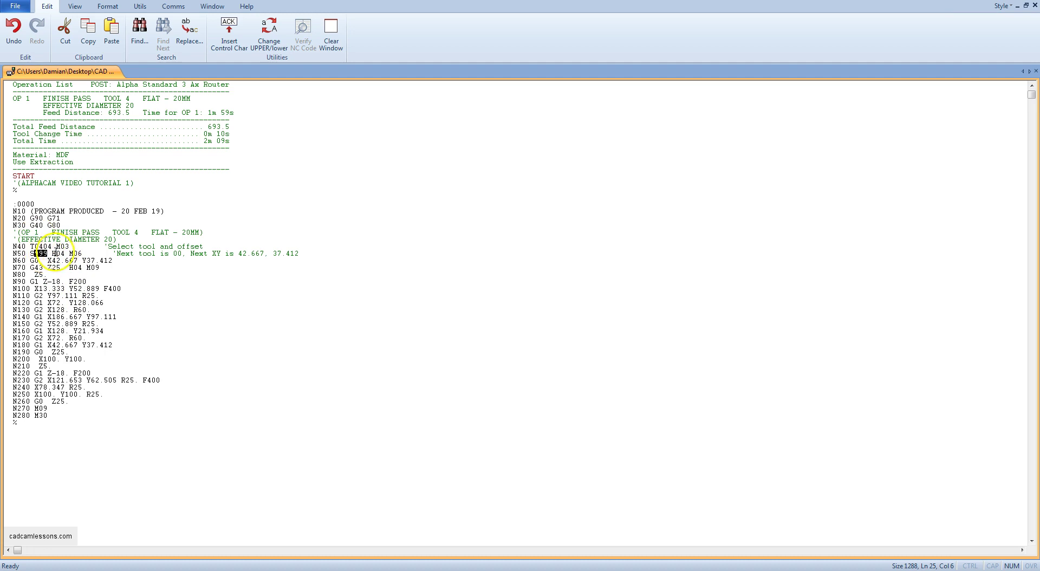
double_click(59, 253)
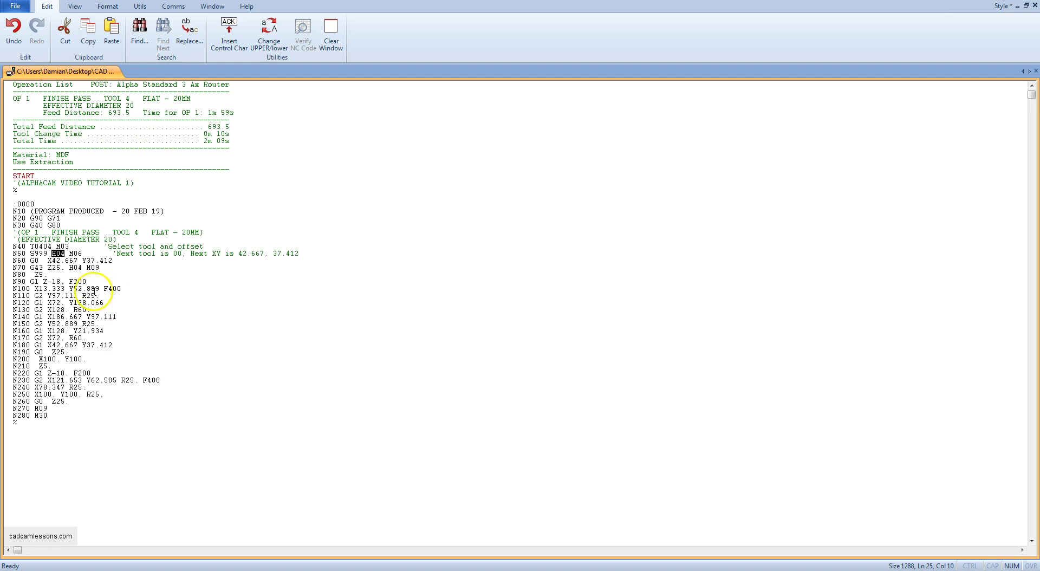
click(19, 261)
drag(18, 261, 25, 261)
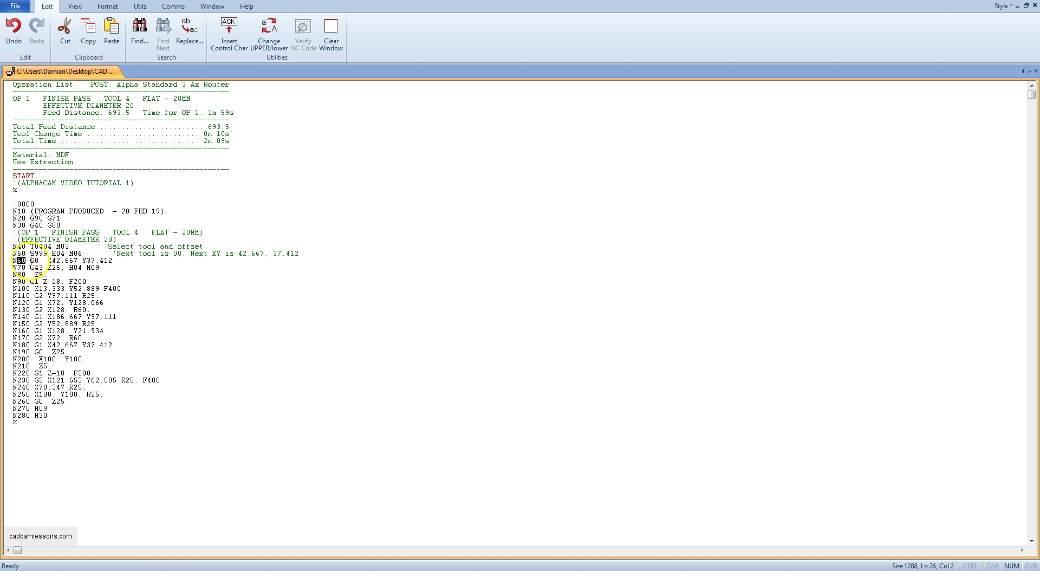
double_click(36, 261)
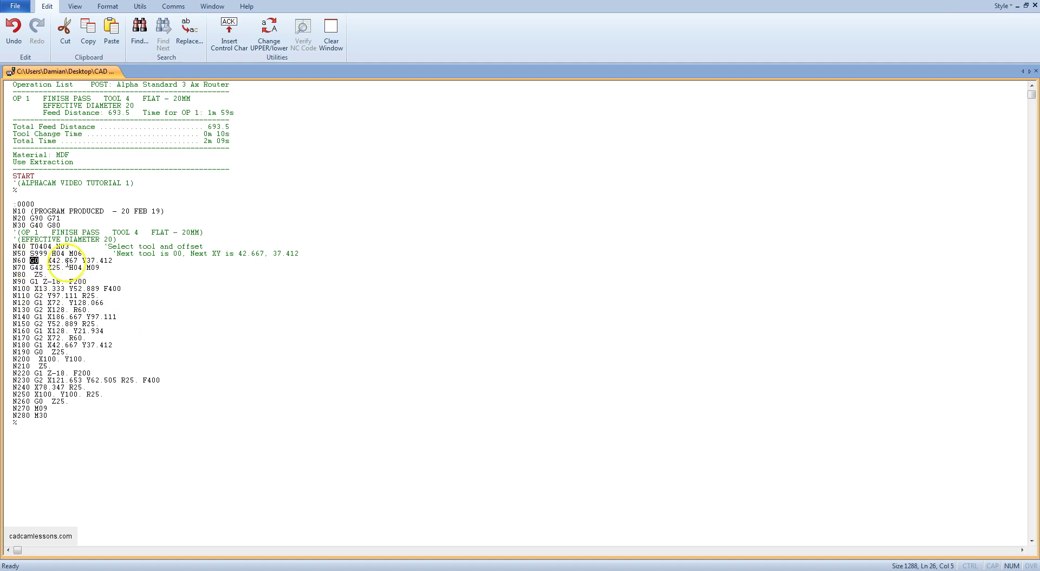
click(49, 261)
drag(49, 260, 114, 261)
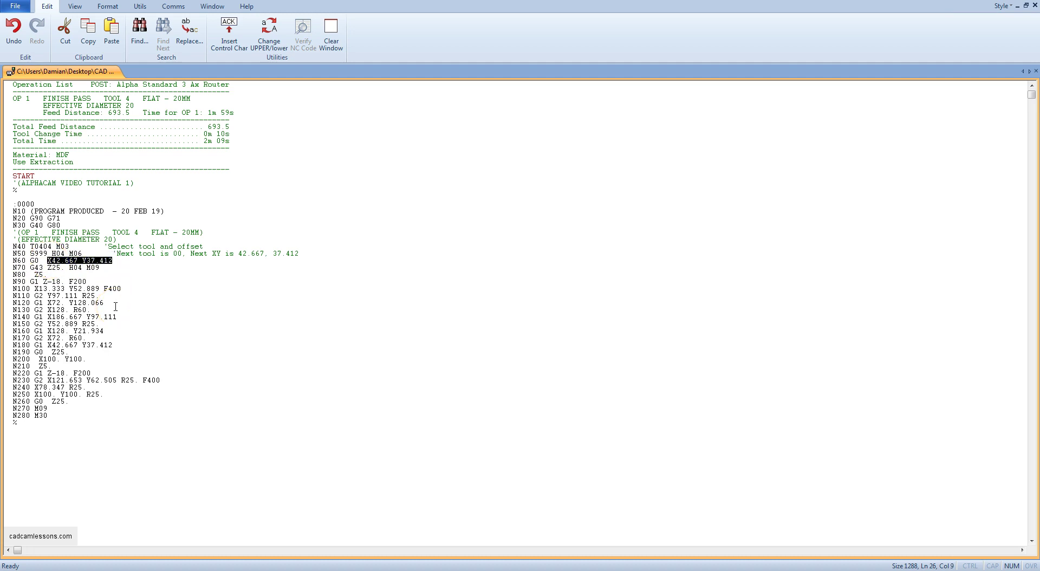
click(31, 268)
double_click(33, 267)
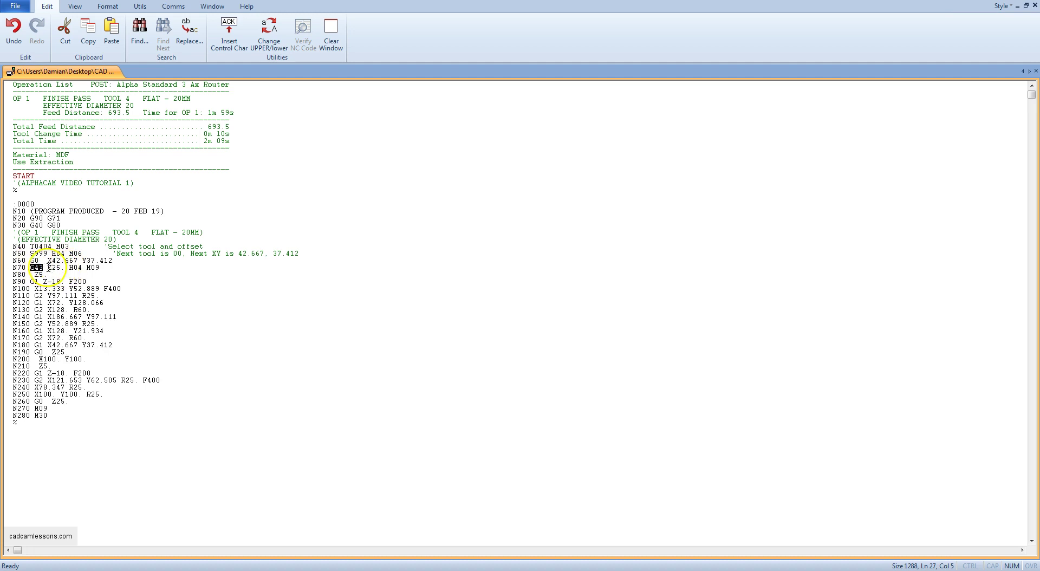
double_click(60, 267)
double_click(76, 267)
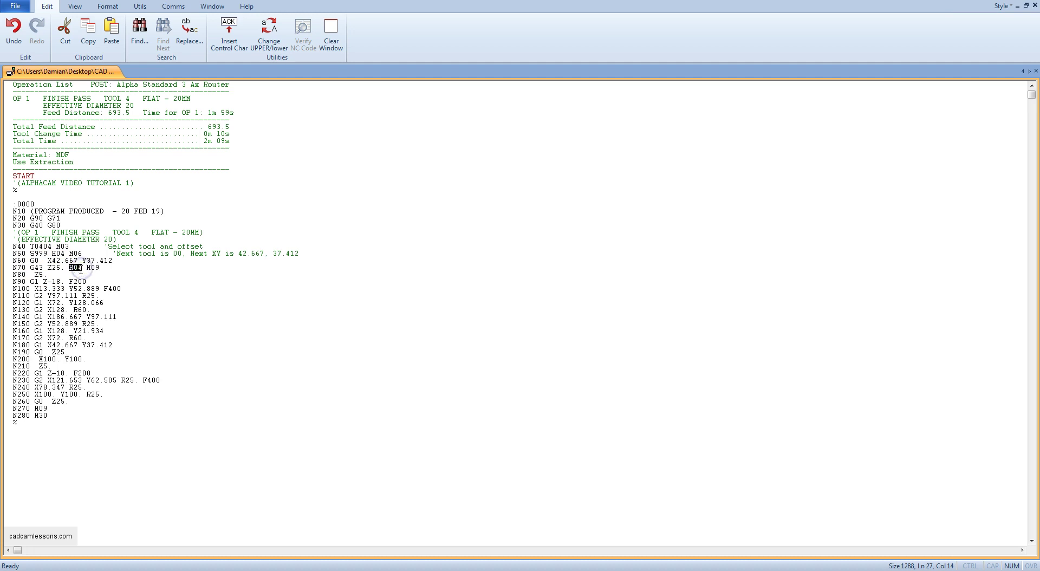
click(81, 279)
double_click(95, 268)
drag(17, 274, 25, 275)
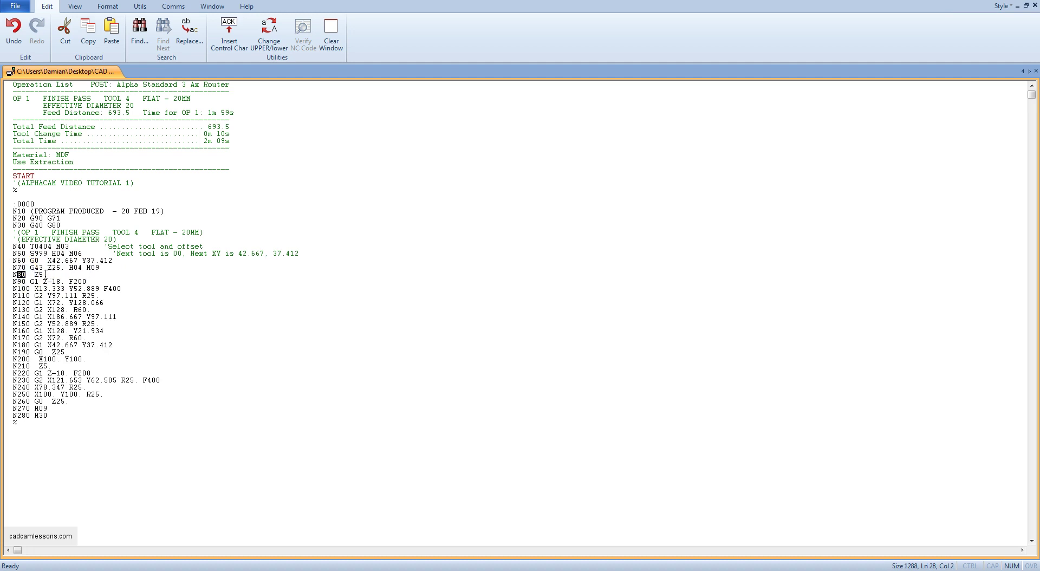
double_click(42, 275)
double_click(33, 260)
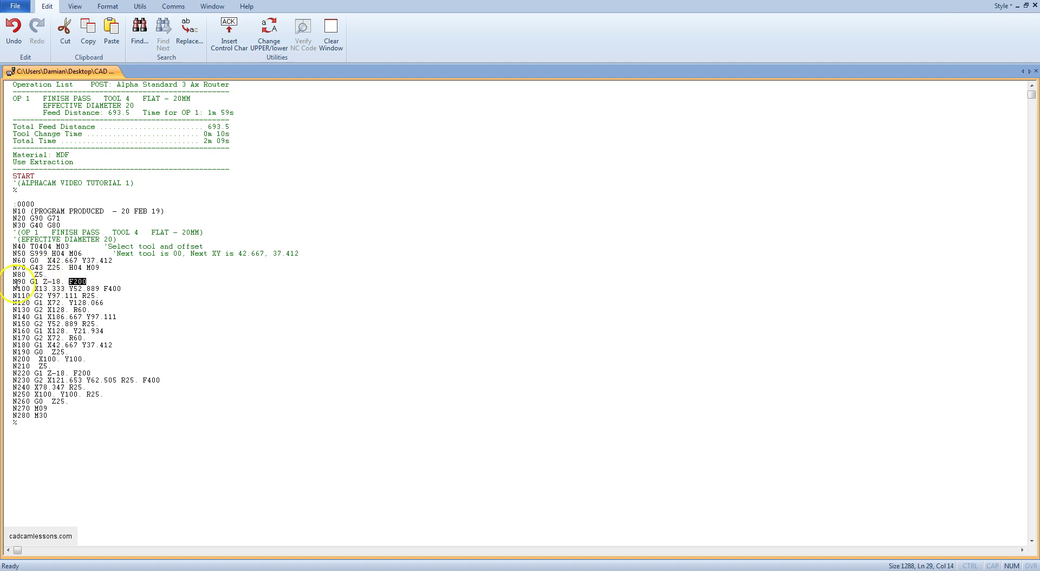
click(49, 274)
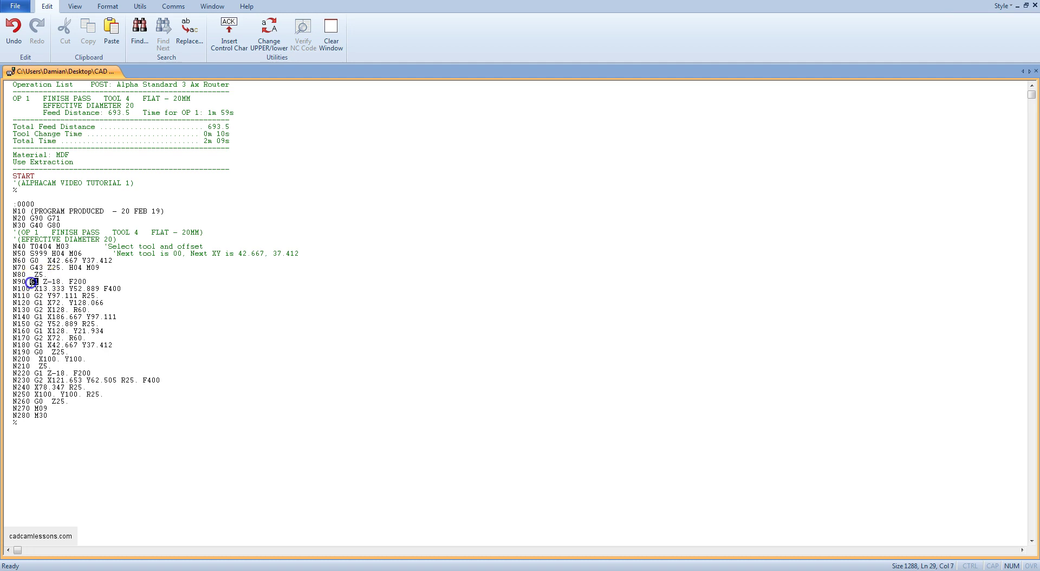
double_click(33, 282)
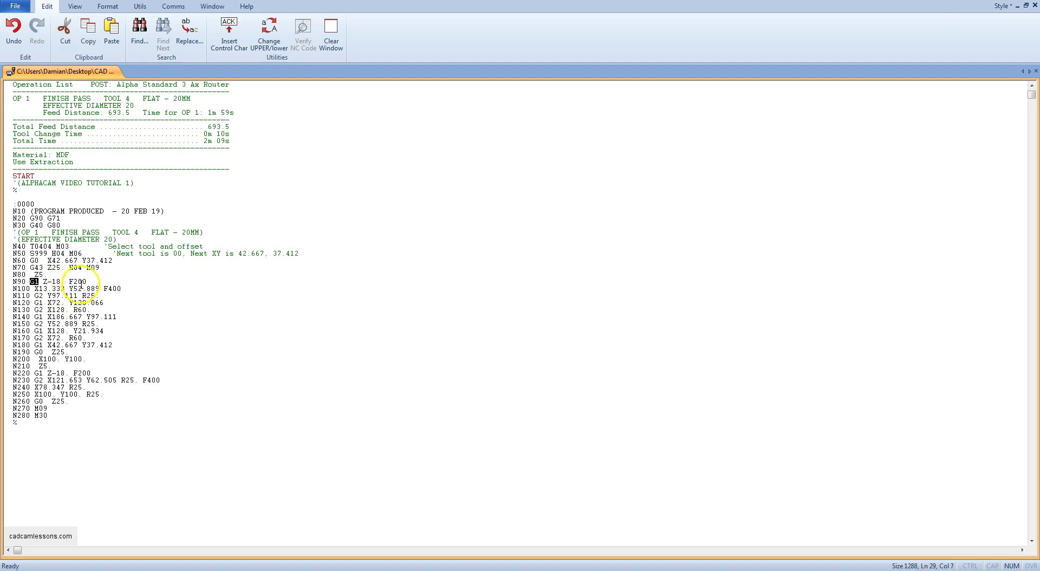
drag(89, 282, 74, 282)
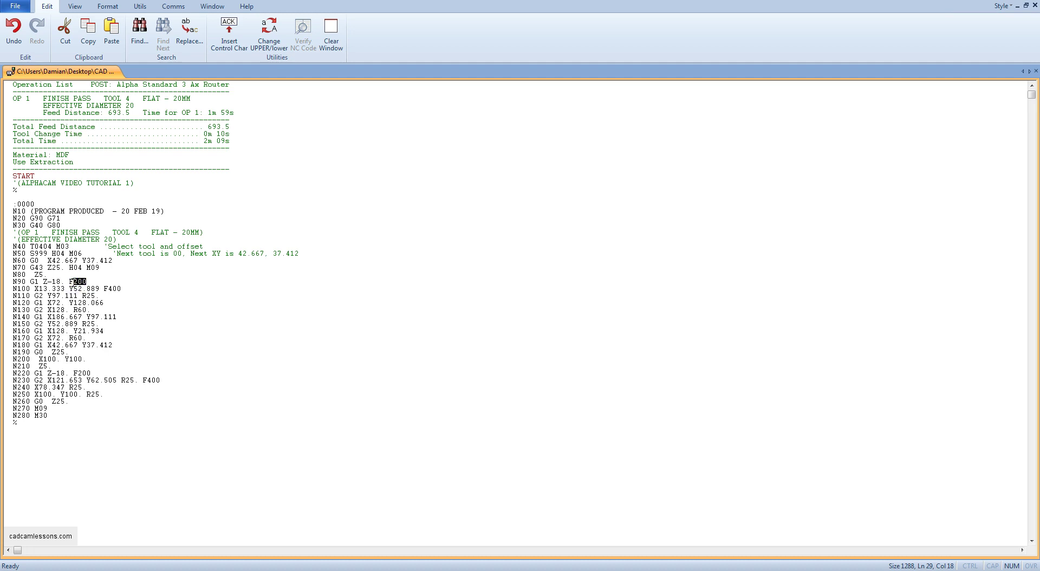
drag(60, 281, 43, 282)
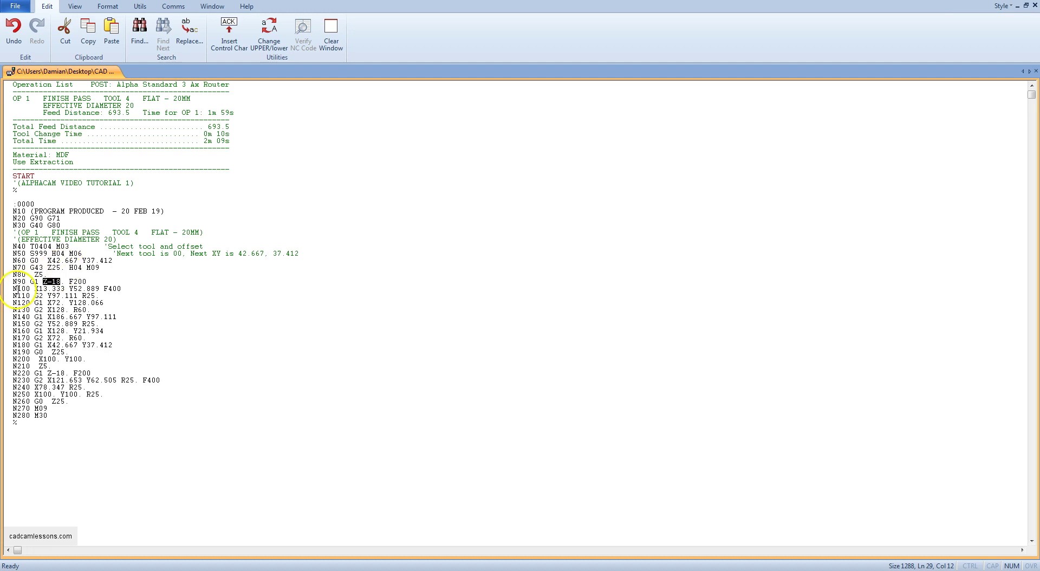
drag(13, 288, 30, 288)
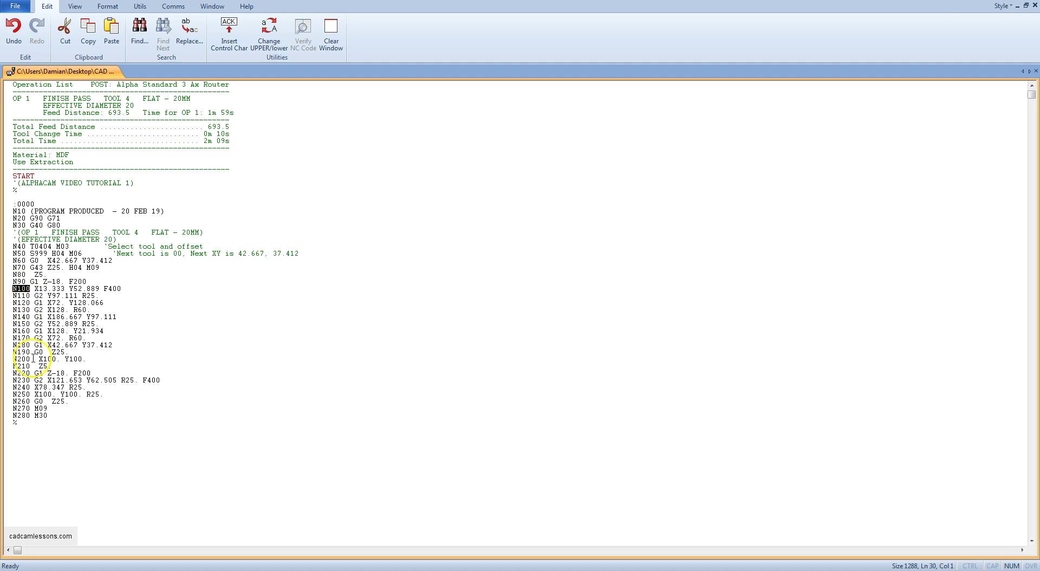
double_click(15, 359)
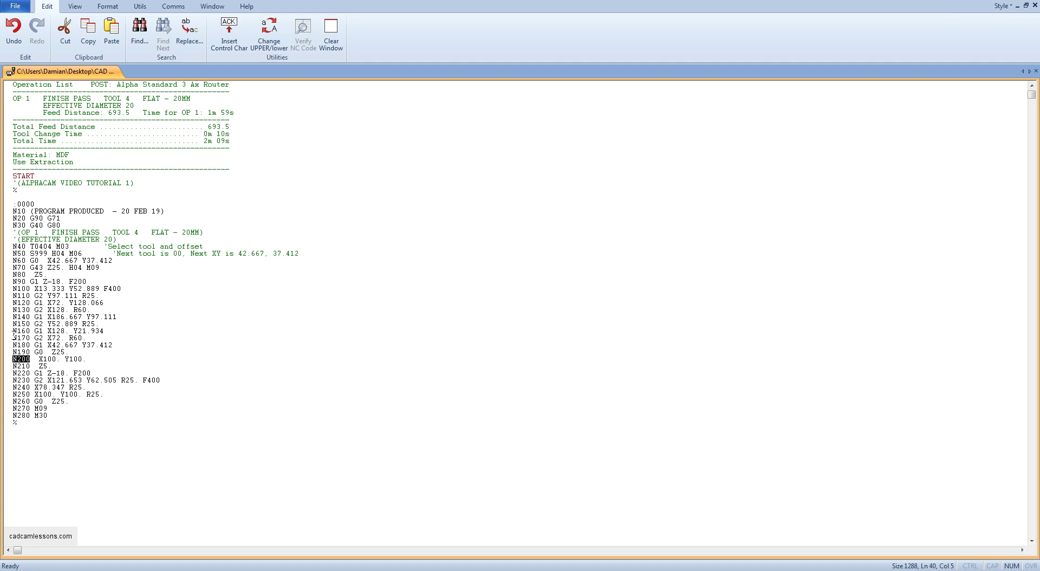
double_click(38, 296)
click(84, 323)
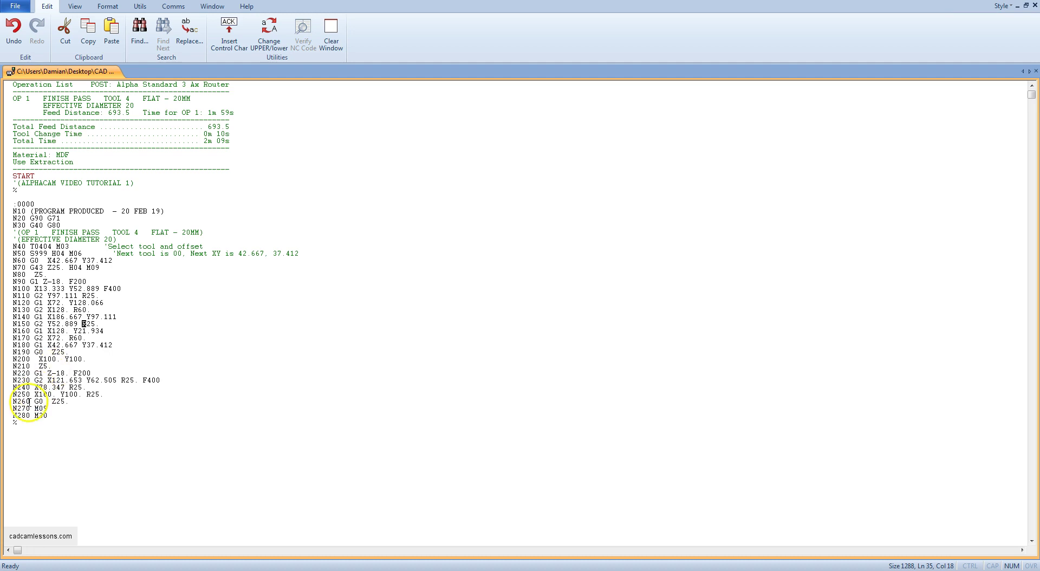
double_click(16, 402)
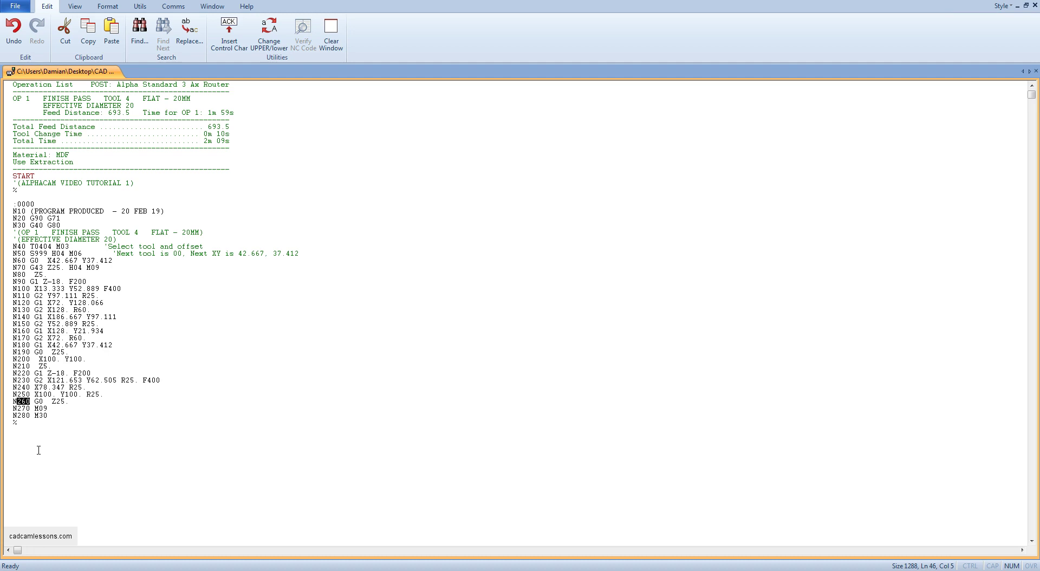
double_click(61, 401)
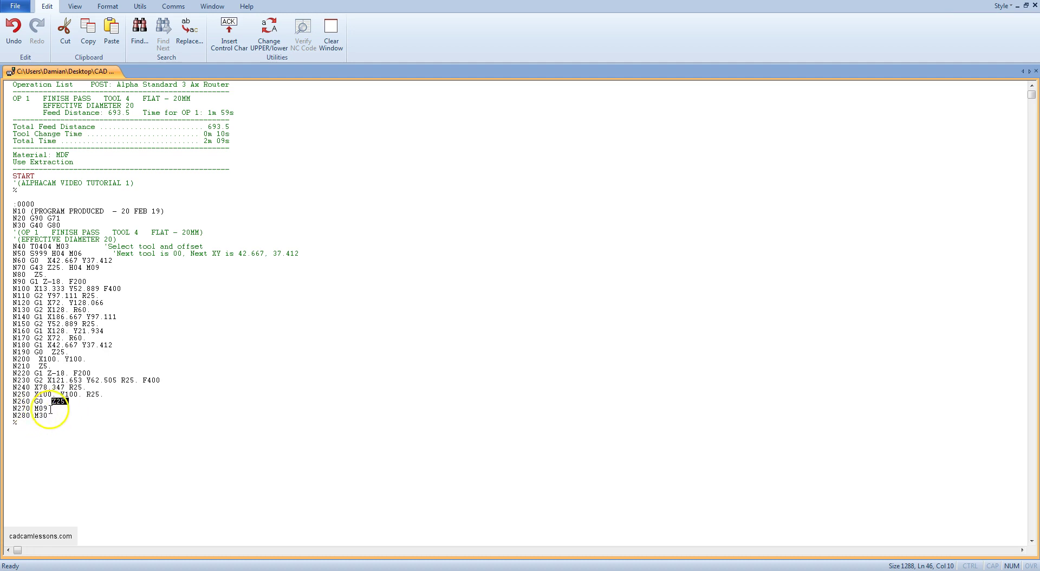
double_click(35, 409)
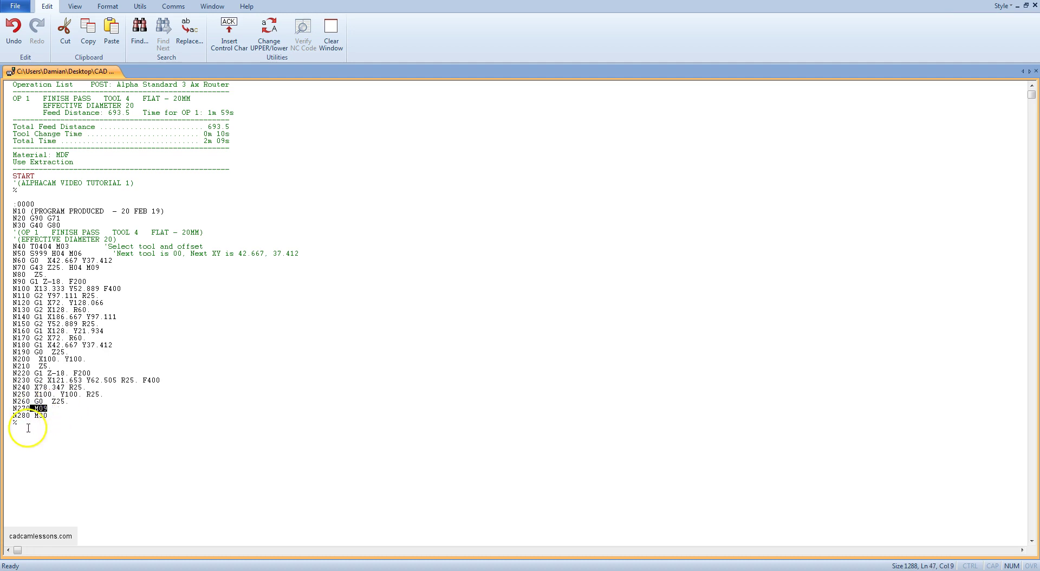
click(34, 416)
drag(34, 416, 60, 416)
key(End)
double_click(15, 422)
double_click(28, 425)
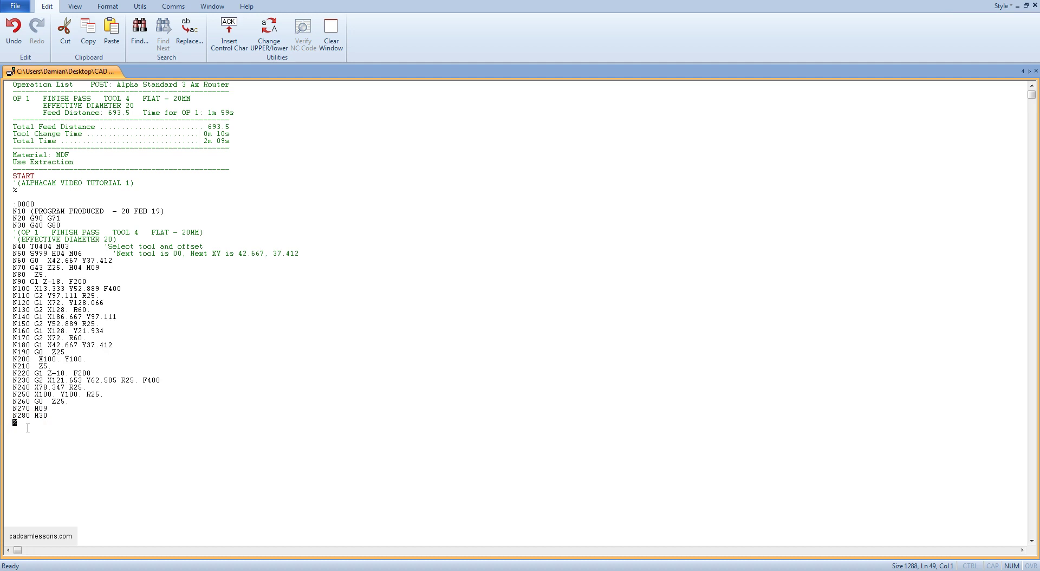